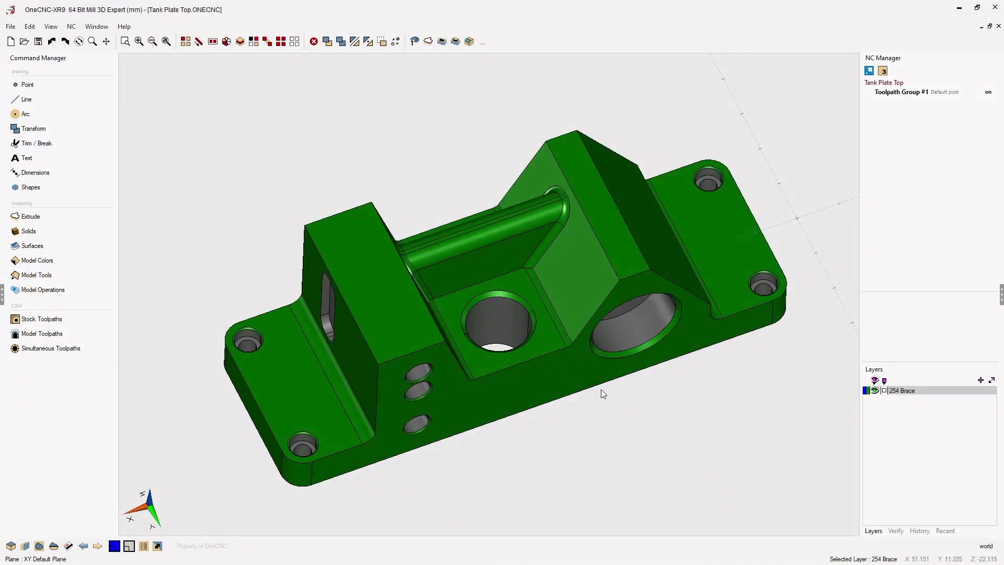
Orbit the part to inspect its underside and other angles
mouse_move(596, 380)
middle_mouse_down()
mouse_move(396, 405)
mouse_move(347, 451)
middle_mouse_up()
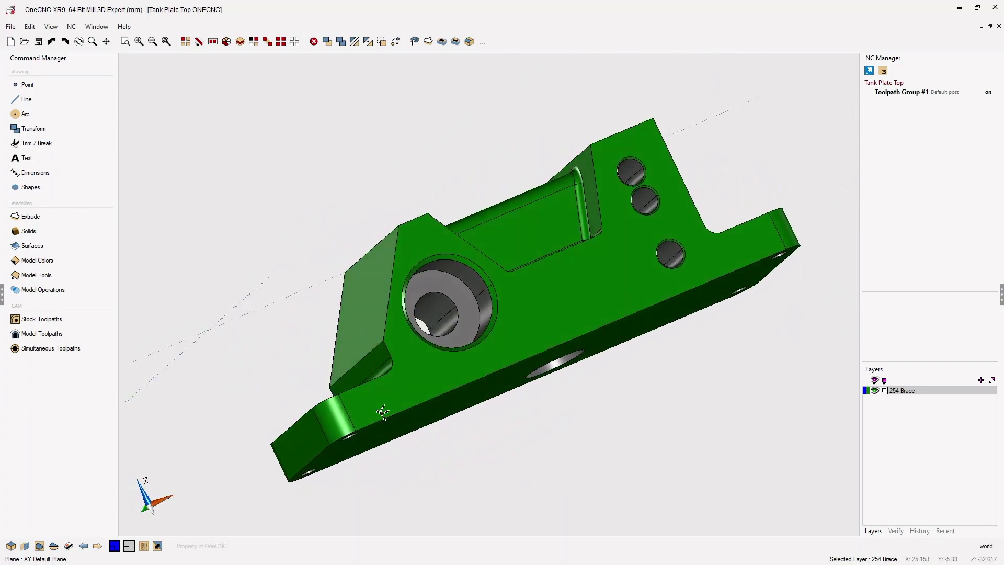
mouse_move(426, 425)
middle_mouse_down()
mouse_move(496, 355)
mouse_move(672, 324)
mouse_move(685, 341)
middle_mouse_up()
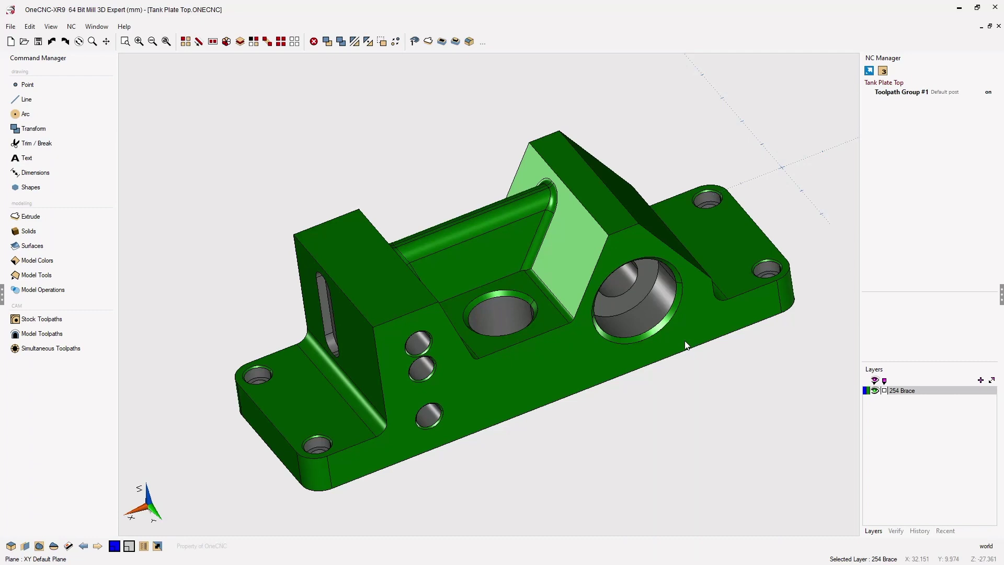
middle_click_drag(600, 324, 593, 332)
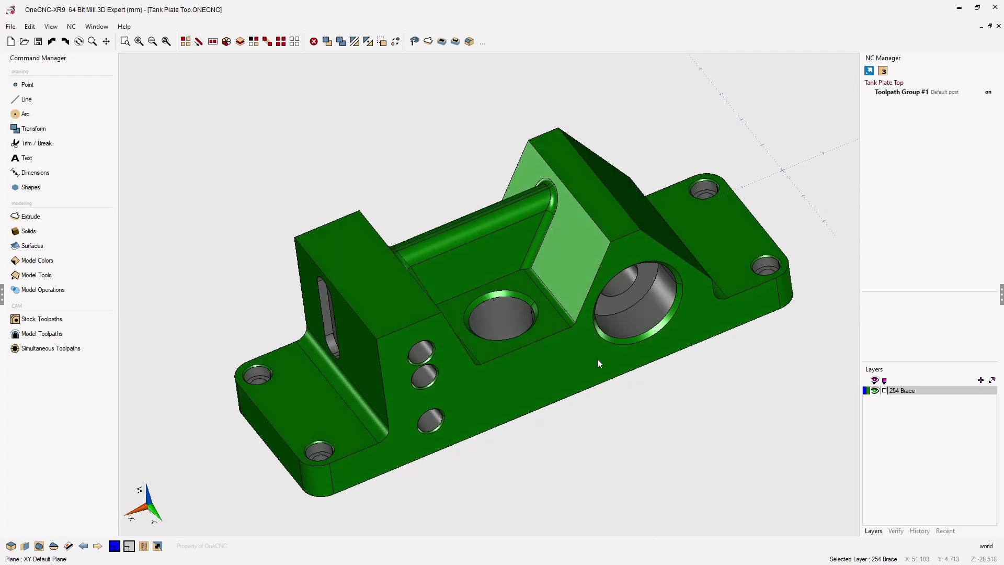
Save the part as a 3DPDF file named Tank Plate Top in the 3D PDFs folder
left_click(11, 27)
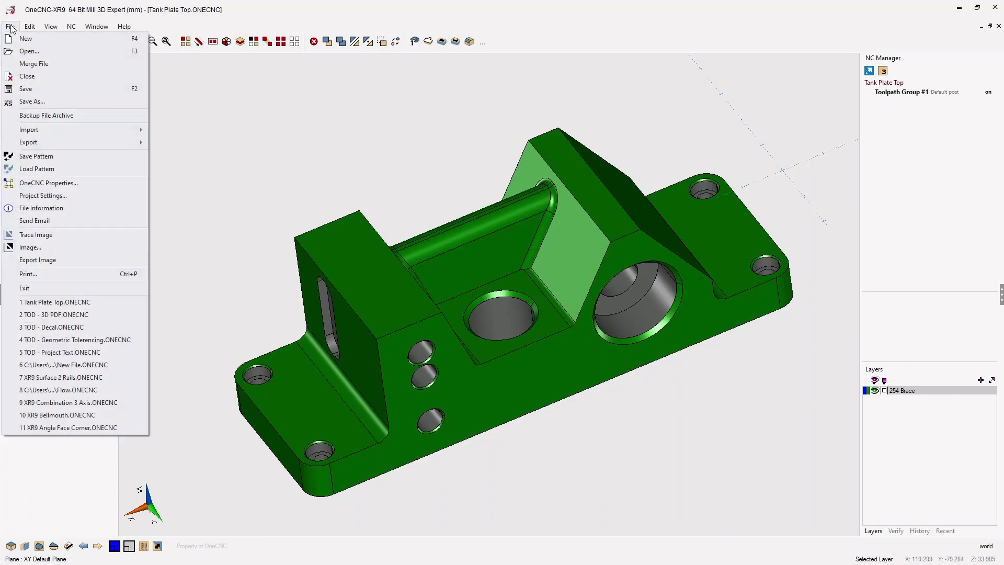
left_click(34, 104)
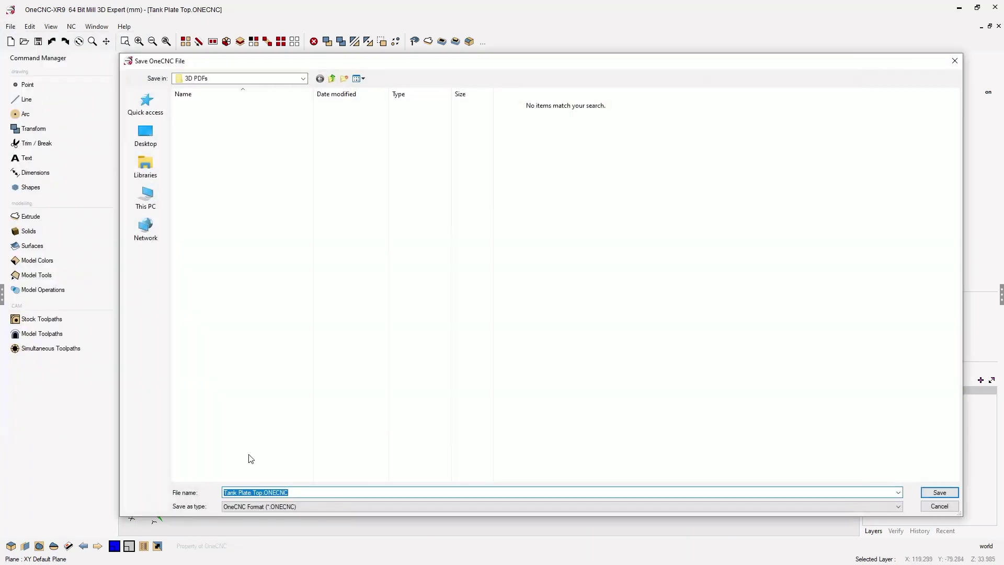
left_click(241, 509)
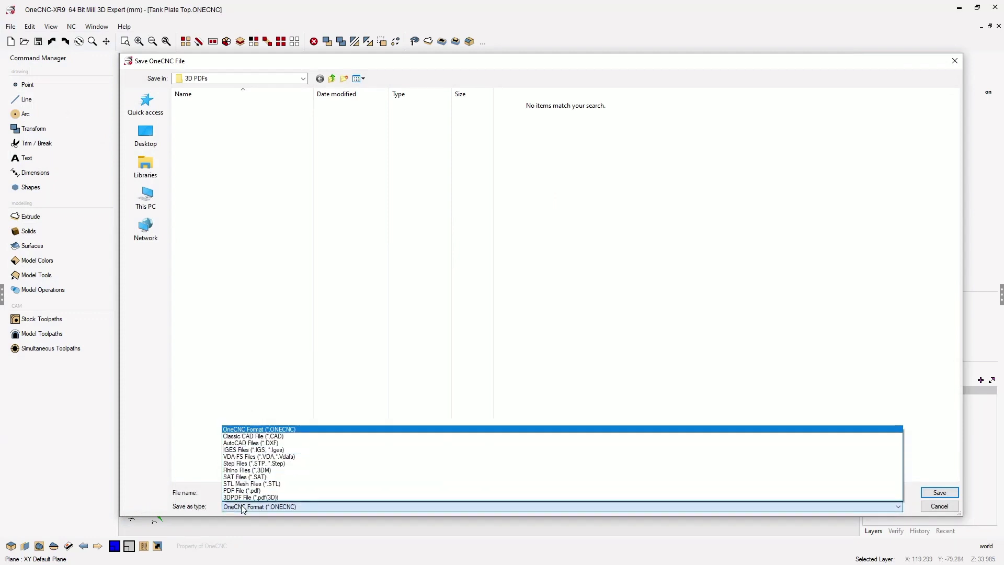
left_click(244, 498)
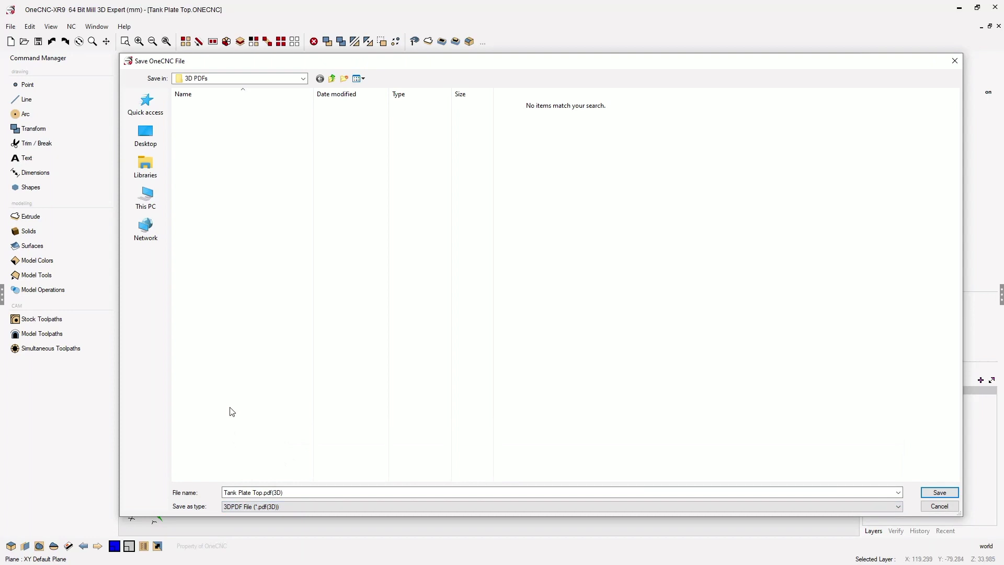
left_click(257, 493)
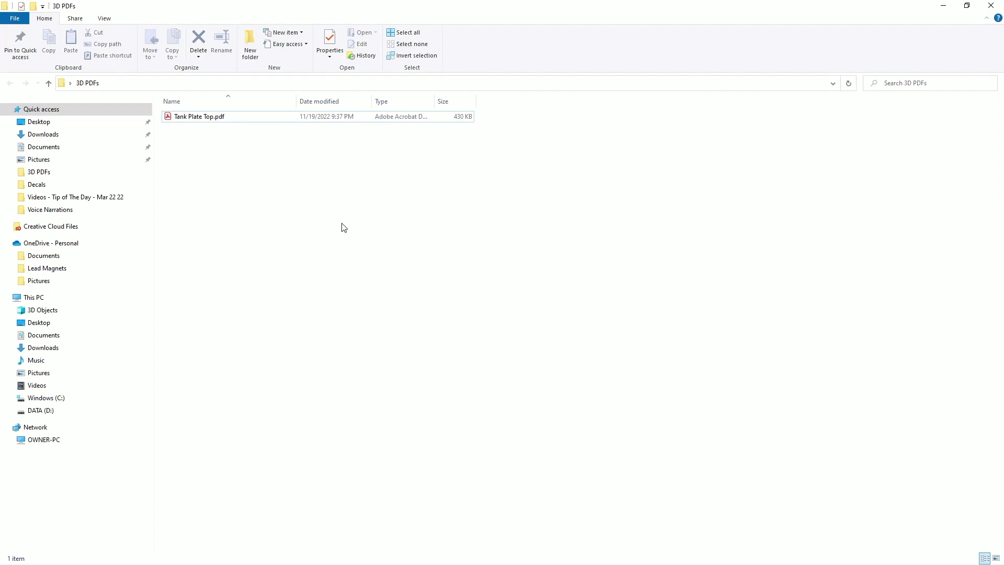
Select Tank Plate Top.pdf in the 3D PDFs folder
left_click(201, 122)
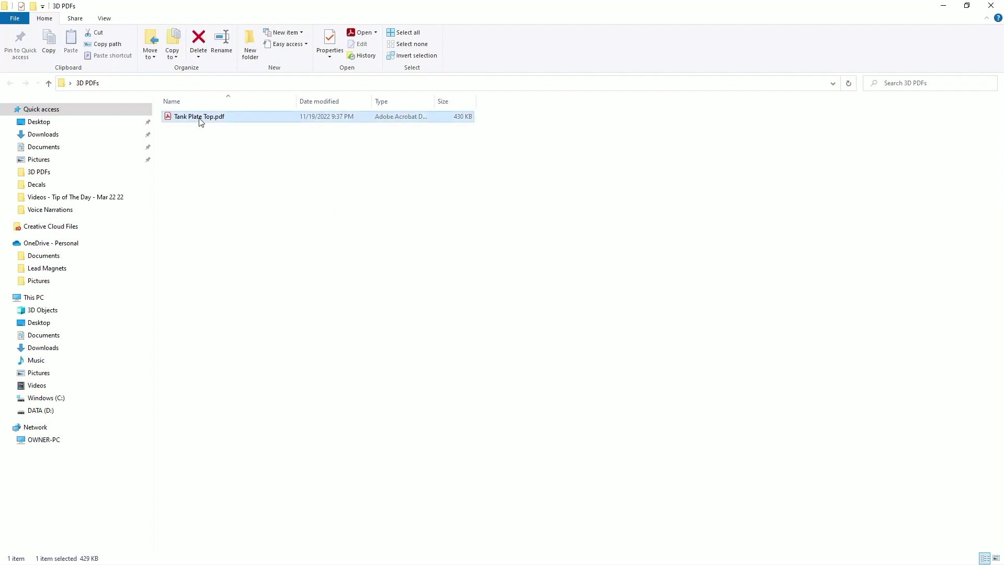
Open Tank Plate Top.pdf in Acrobat Reader and bring up the 3D model's context menu
double_click(200, 121)
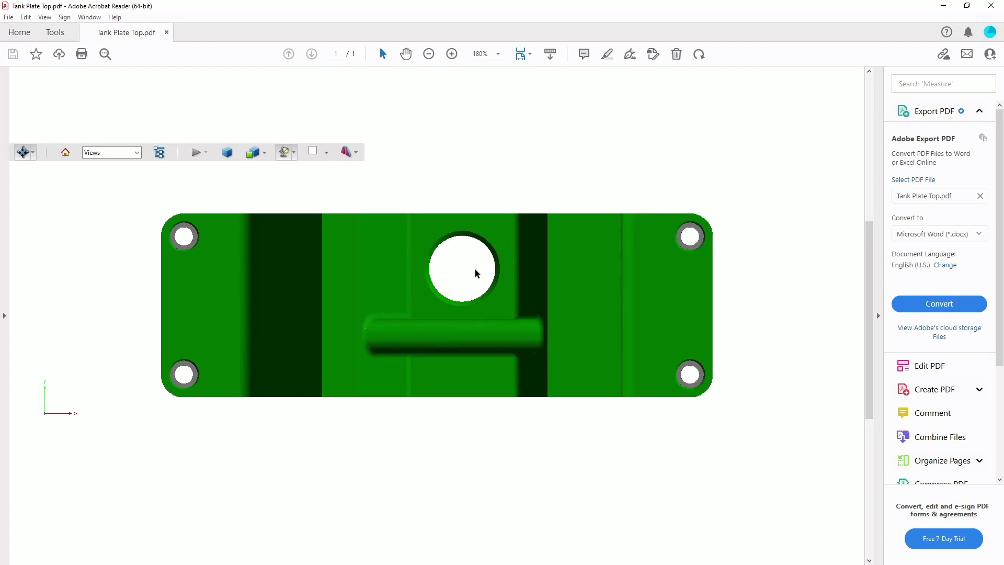
right_click(660, 172)
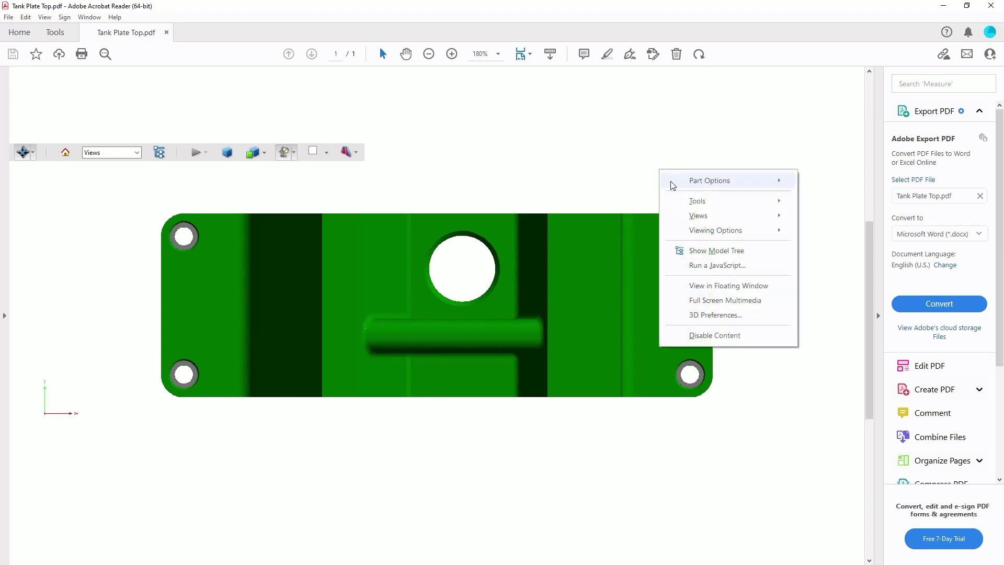
Show the model in Full Screen Multimedia and orbit it to view its ends, top and underside
left_click(709, 301)
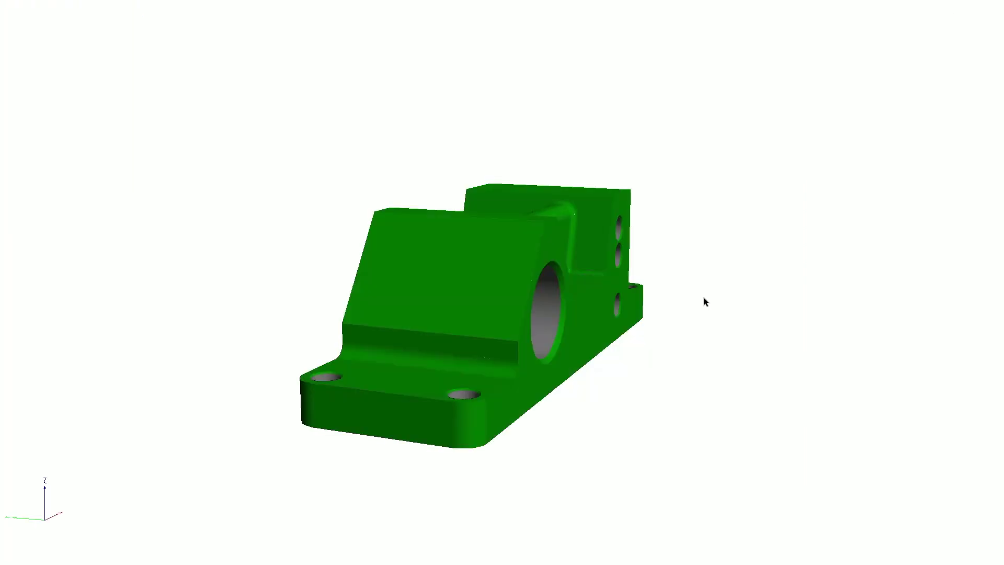
mouse_move(518, 269)
left_mouse_down()
mouse_move(222, 297)
mouse_move(441, 239)
mouse_move(877, 270)
mouse_move(450, 293)
mouse_move(493, 376)
left_mouse_up()
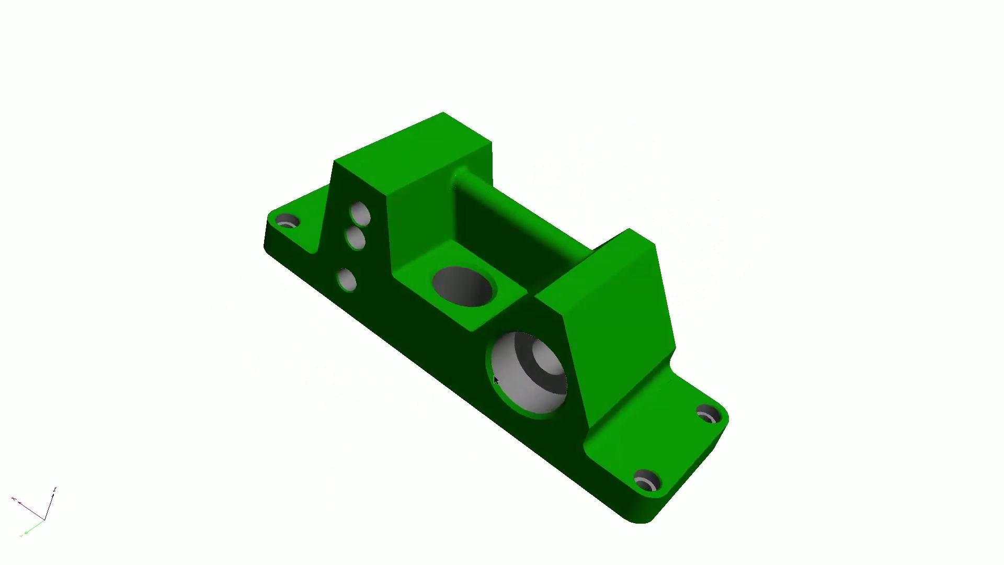
mouse_move(552, 315)
left_mouse_down()
mouse_move(537, 327)
mouse_move(444, 236)
mouse_move(218, 217)
mouse_move(548, 278)
mouse_move(383, 304)
mouse_move(390, 347)
mouse_move(585, 332)
mouse_move(844, 268)
mouse_move(500, 341)
mouse_move(648, 238)
mouse_move(592, 217)
mouse_move(737, 202)
left_mouse_up()
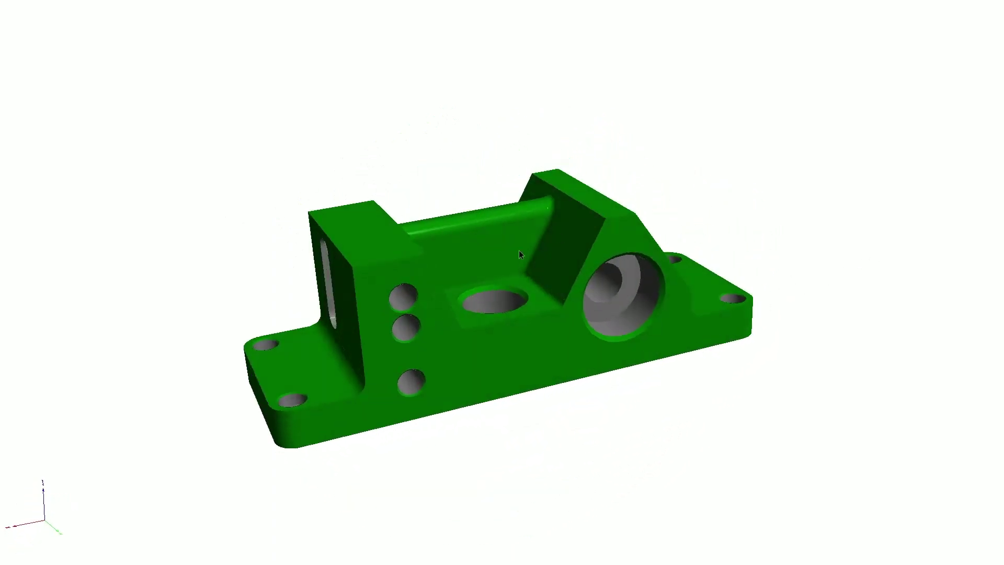
mouse_move(519, 251)
left_mouse_down()
mouse_move(632, 224)
mouse_move(583, 248)
left_mouse_up()
mouse_move(508, 272)
left_mouse_down()
mouse_move(528, 272)
mouse_move(446, 268)
mouse_move(425, 280)
left_mouse_up()
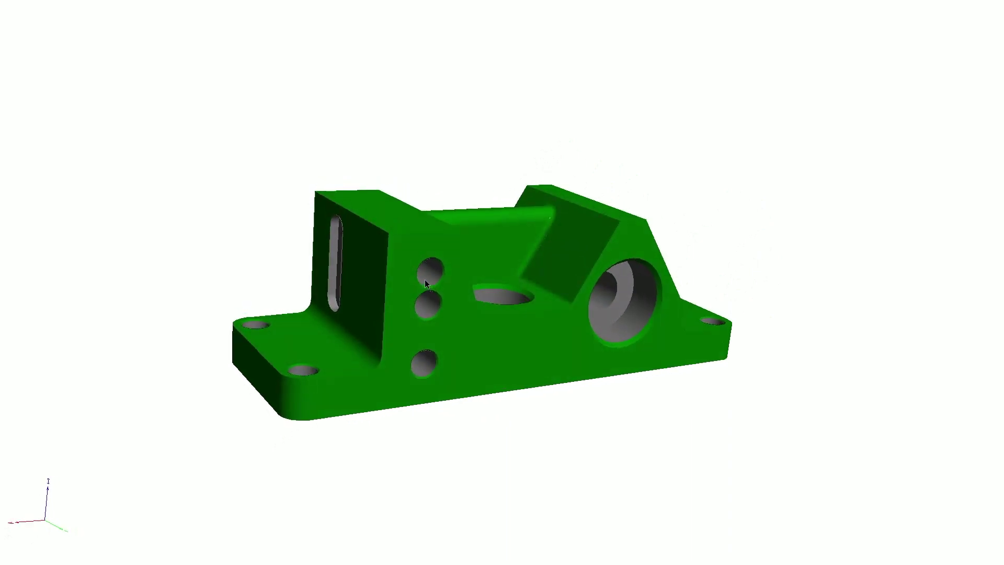